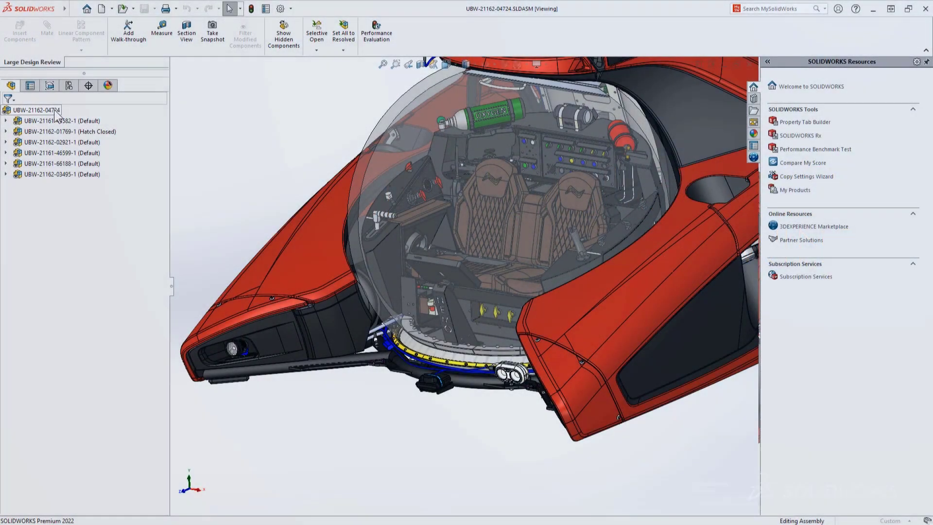
Step: Open the top assembly's drawing and review sheets -66188, -01769, -46599 and -44582
right_click(57, 111)
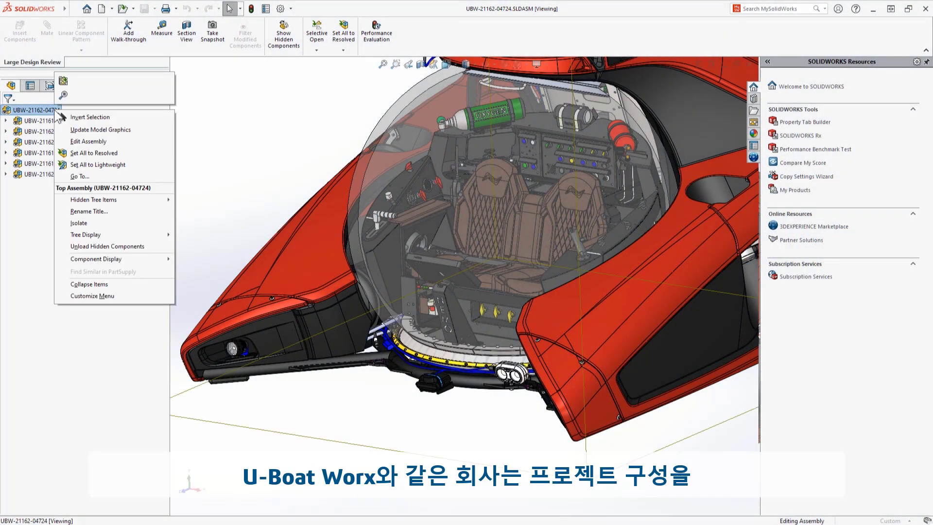
left_click(66, 86)
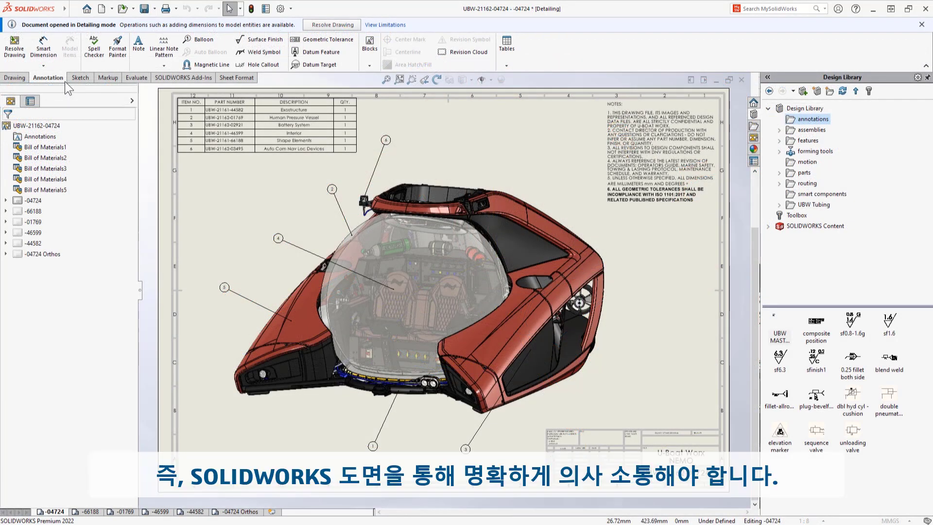
left_click(100, 512)
left_click(130, 512)
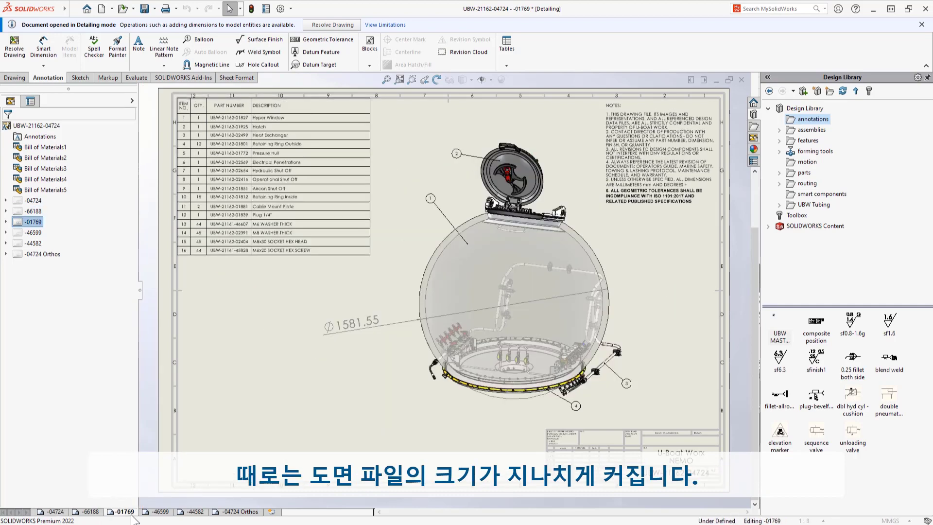
left_click(165, 513)
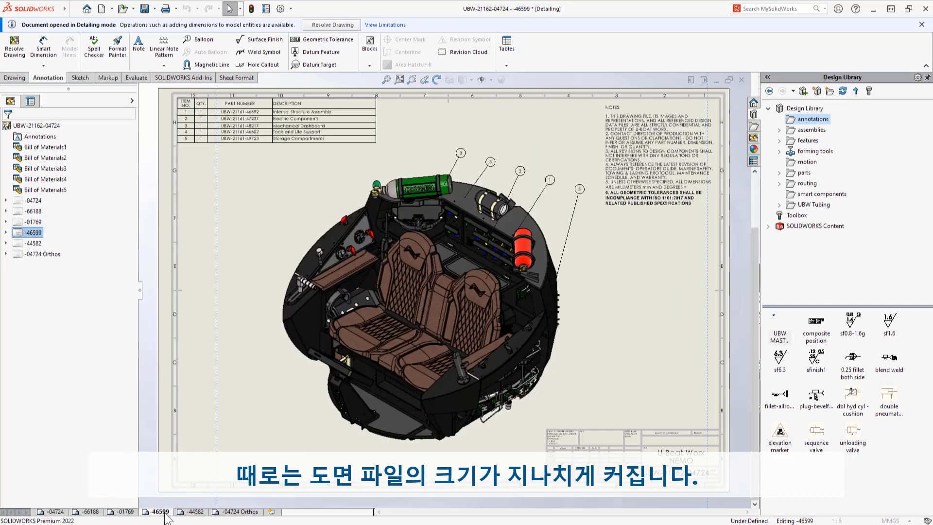
left_click(195, 513)
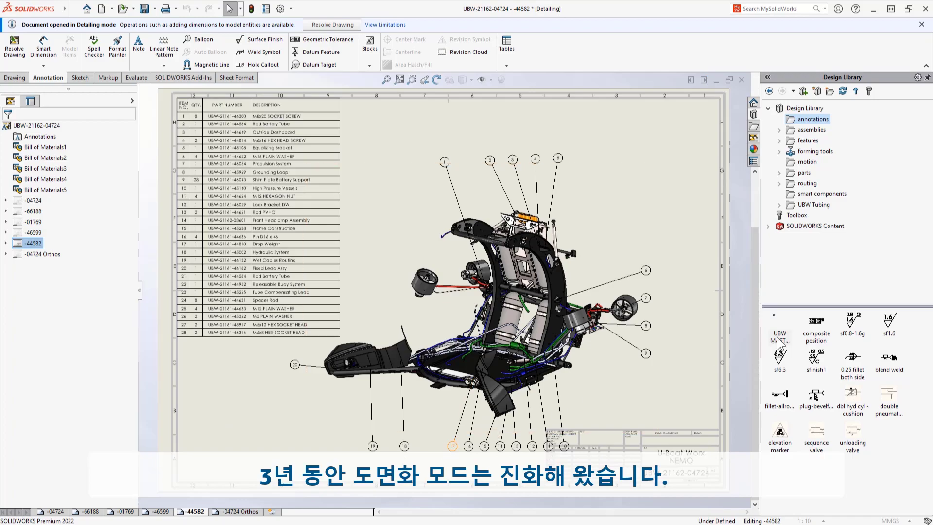
Step: Insert the UBW master general notes from the design library beside the top row of balloons on sheet -44582
left_click_drag(779, 343, 602, 108)
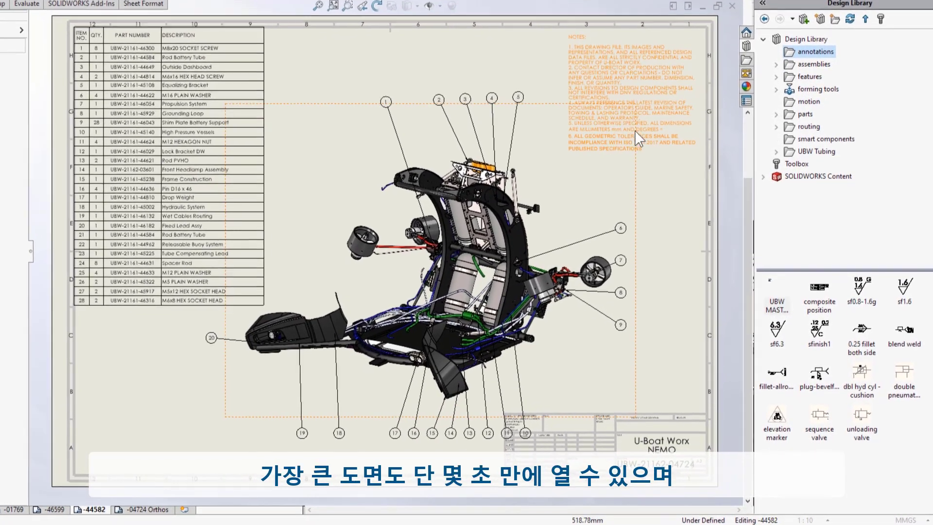
left_click(648, 148)
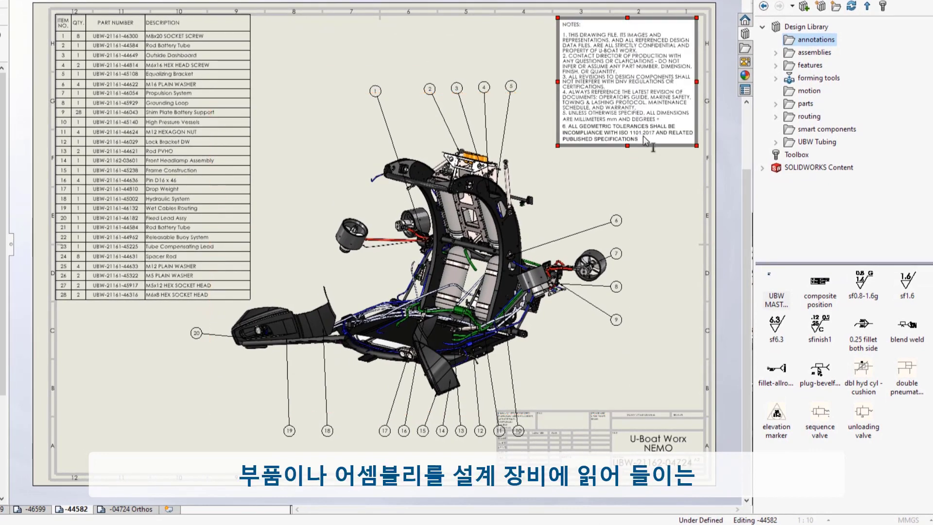
left_click(551, 129)
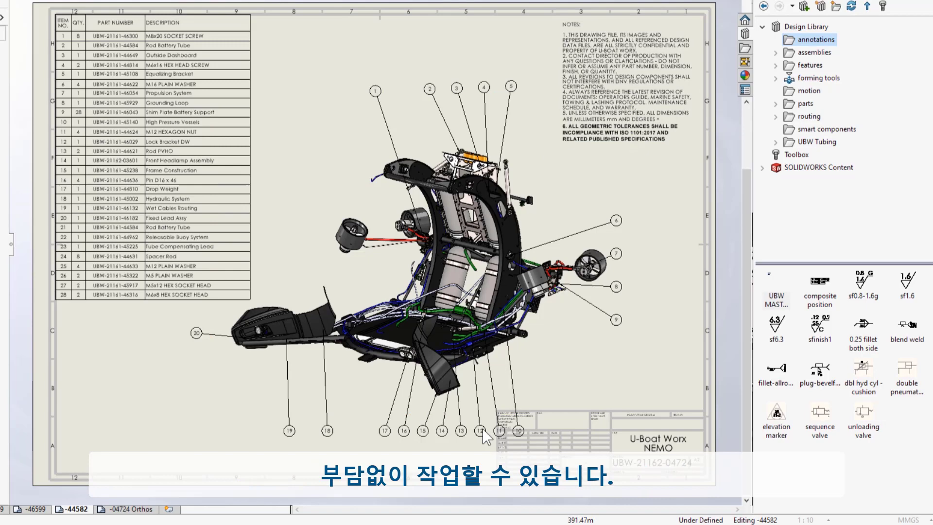
Step: Move the lower row of balloons closer to the frame view and add the missing balloon for the left thruster
left_click_drag(533, 426, 571, 403)
left_click(324, 249)
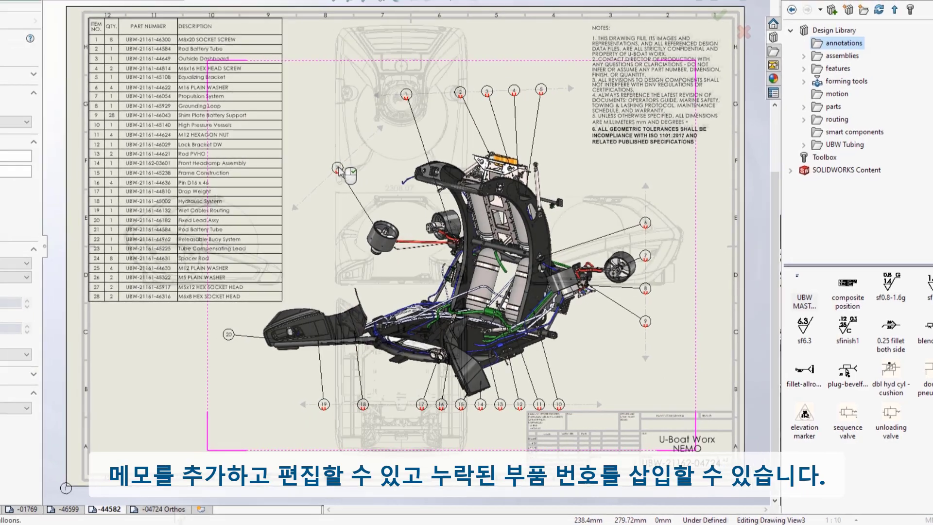
Step: Move the -04724 Orthos sheet to the front and set the side view's overall length dimension to a Limit tolerance
left_click(125, 508)
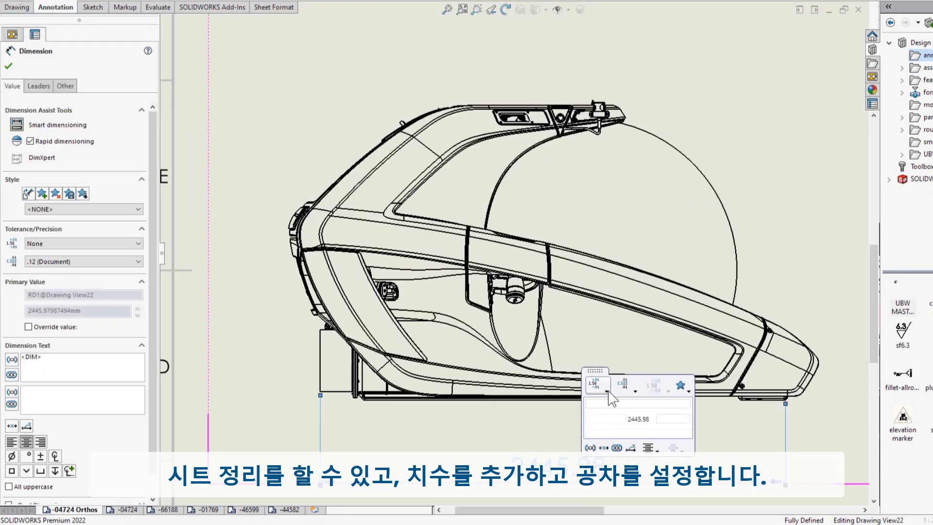
left_click(598, 385)
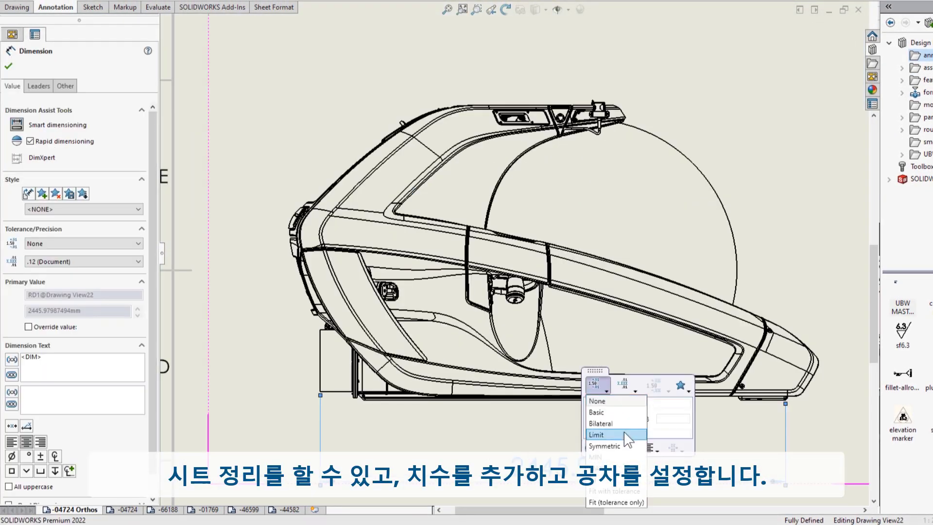
left_click(624, 434)
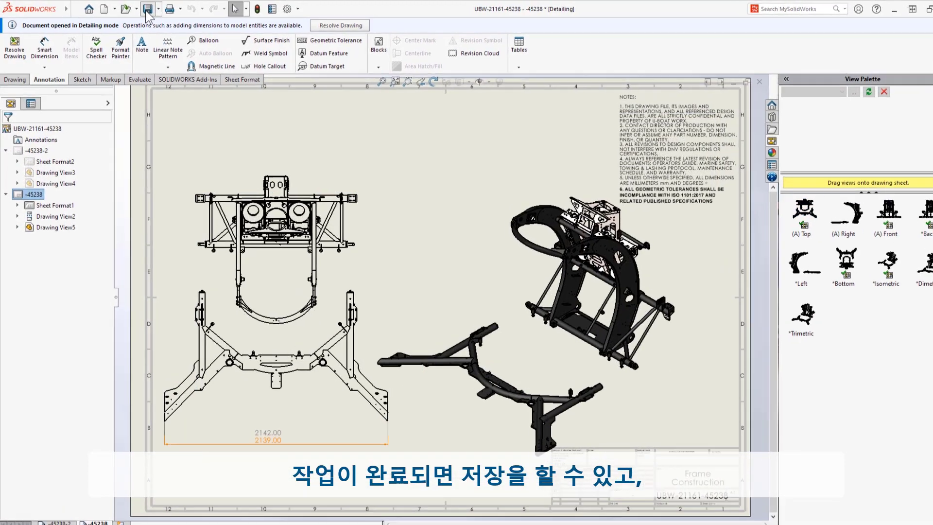
left_click(147, 11)
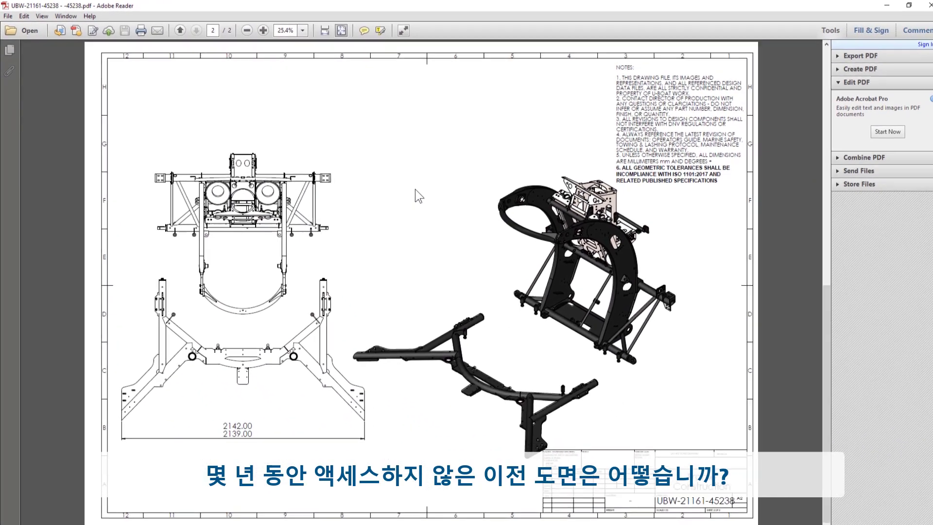
scroll(414, 192, "up", 2)
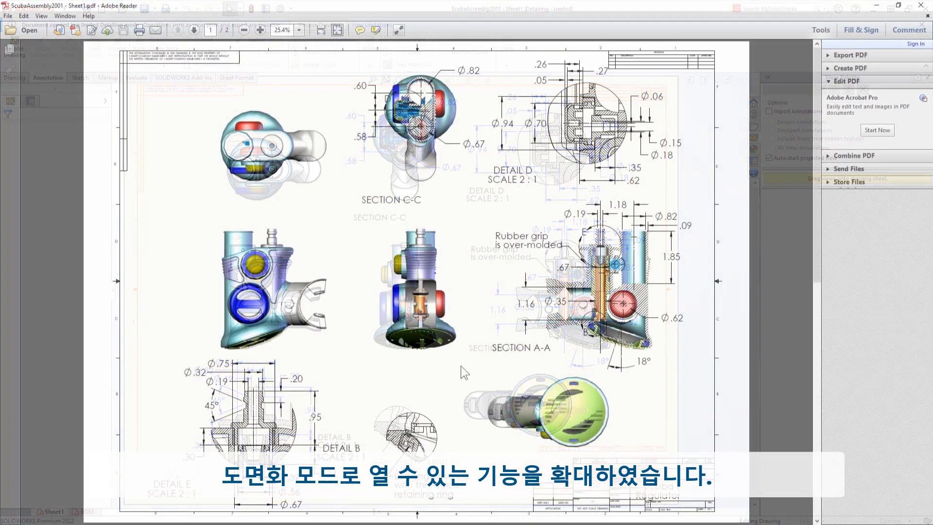
scroll(461, 365, "down", 1)
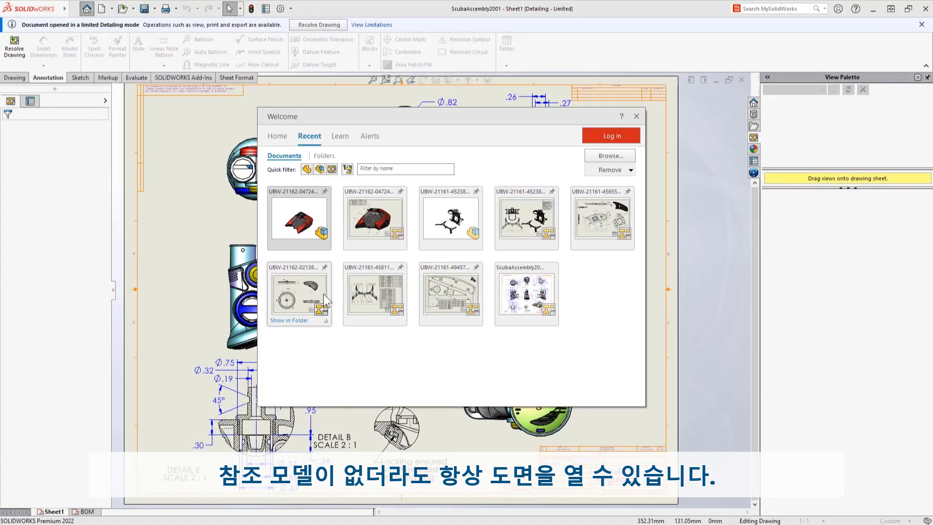
left_click(323, 293)
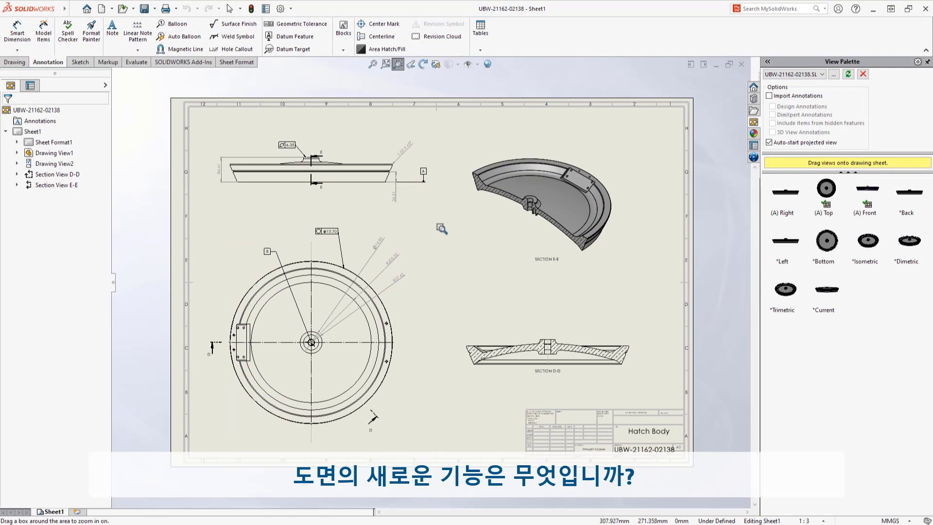
left_click_drag(449, 219, 314, 335)
Step: Display the R205.02 dimension as a diameter and the lower R37.42 dimension as a linear dimension in the circular view
left_click(440, 147)
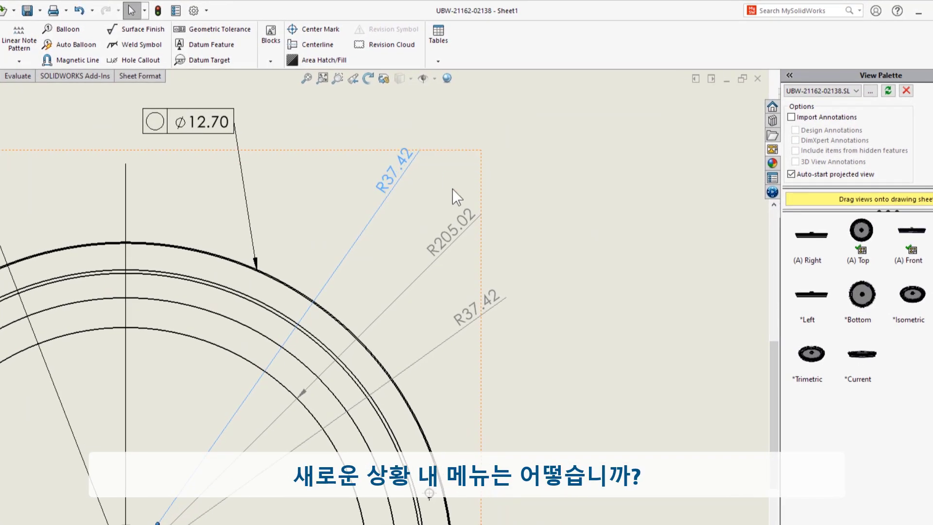
left_click(467, 216)
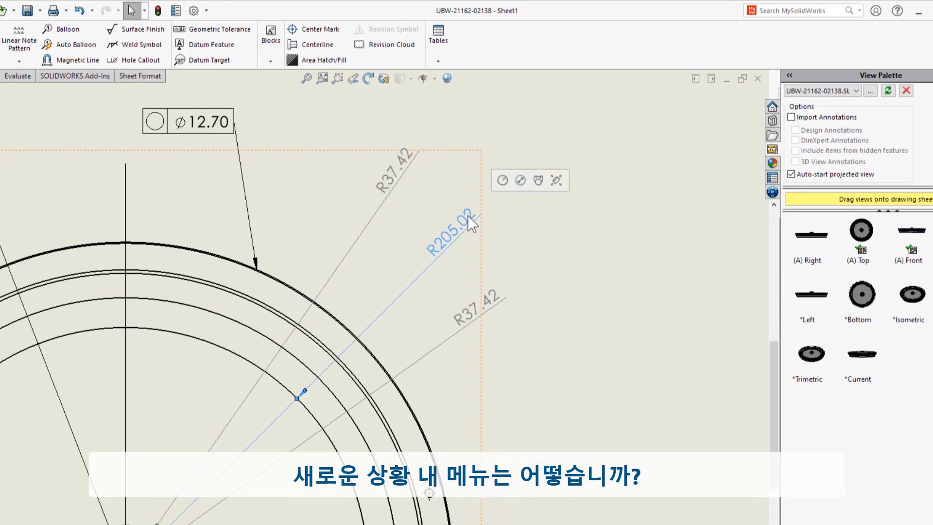
left_click(484, 302)
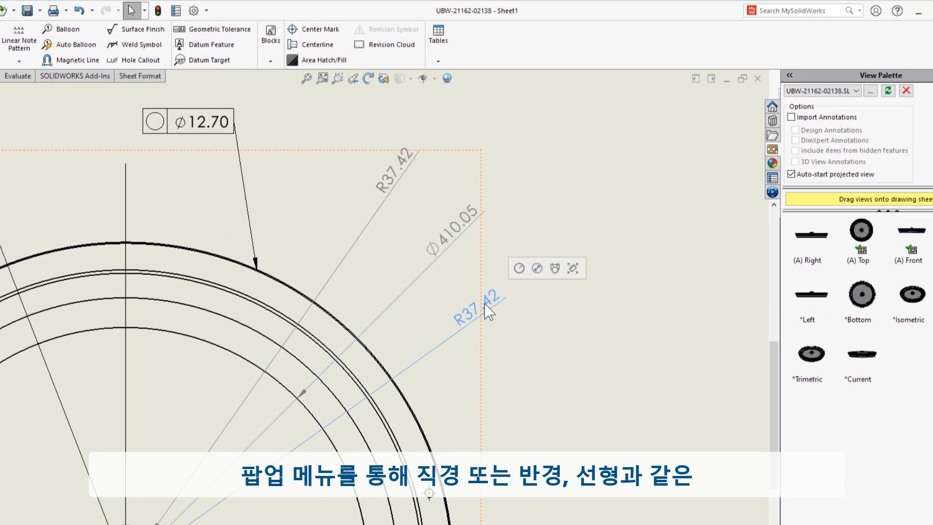
left_click(555, 270)
key("f")
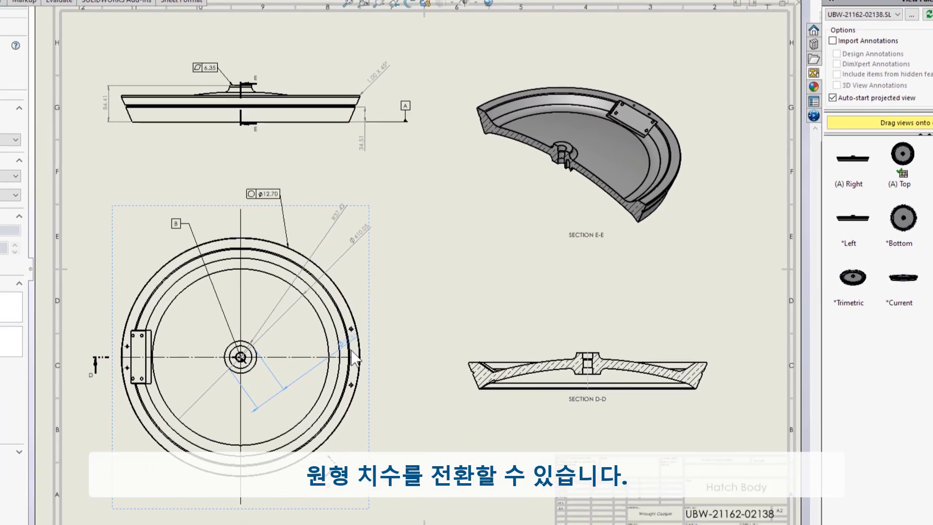
left_click(358, 450)
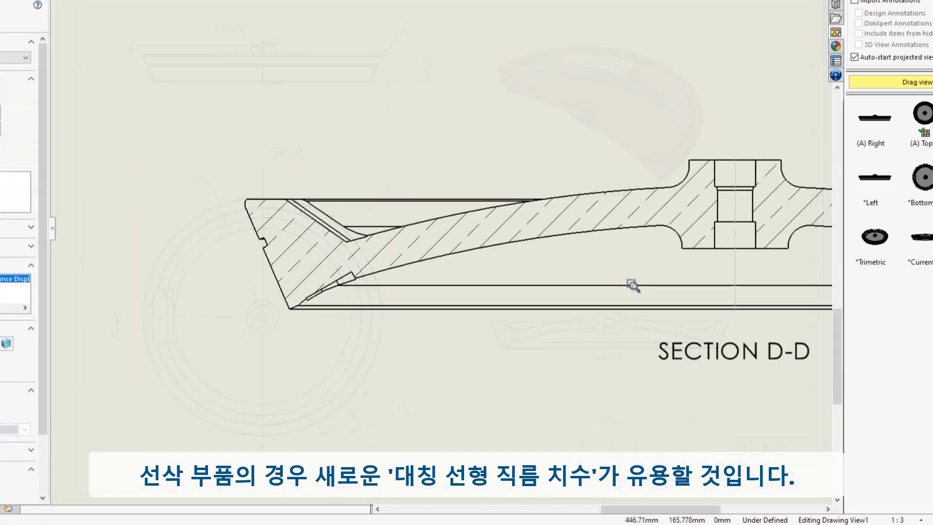
Step: Add symmetric linear diameter dimensions from the centre axis to the hub's bore and outer edge in Section D-D
key("s")
left_click(431, 96)
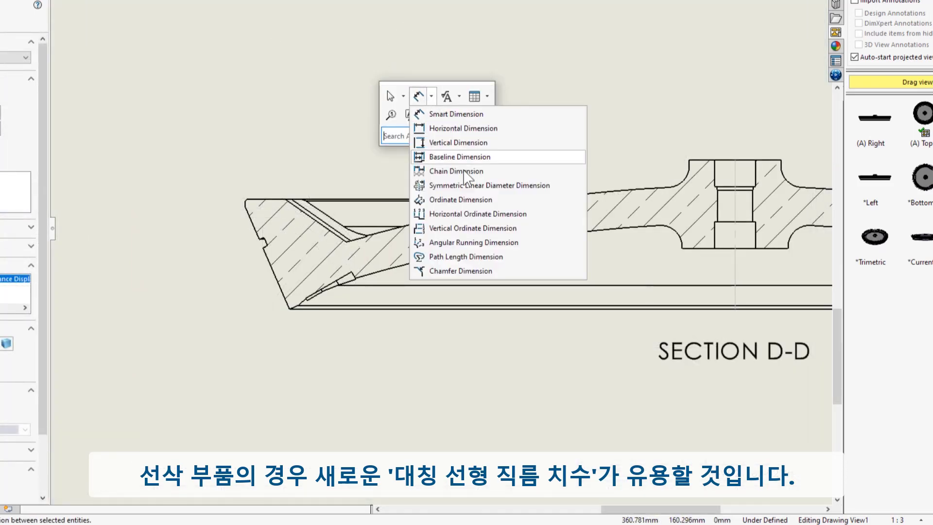
left_click(489, 185)
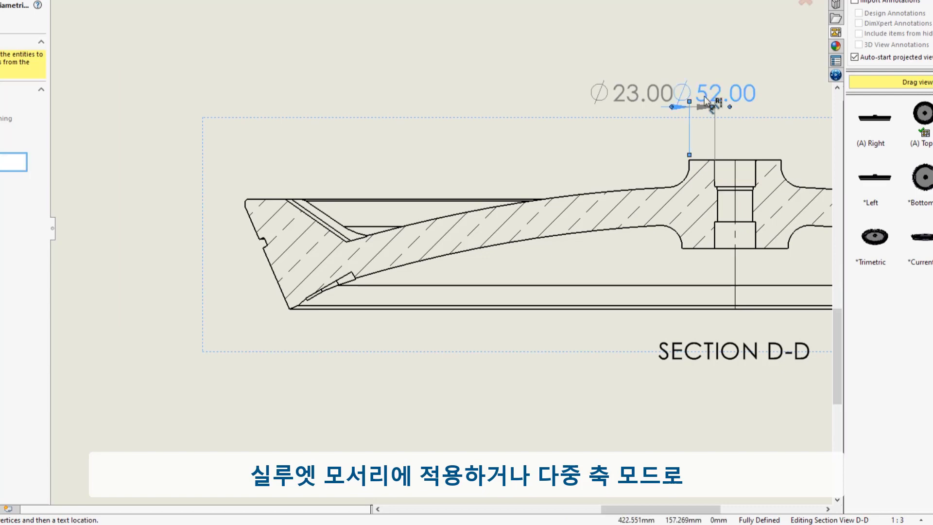
left_click(631, 54)
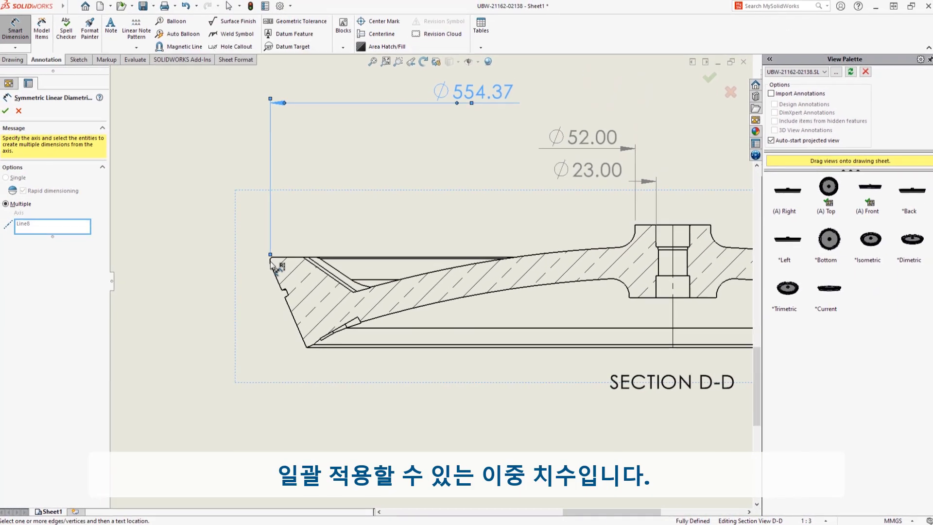
Step: Add symmetric linear diameter dimensions from the same axis to the rim and recess edges on both sides of Section D-D
left_click(272, 265)
left_click(349, 290)
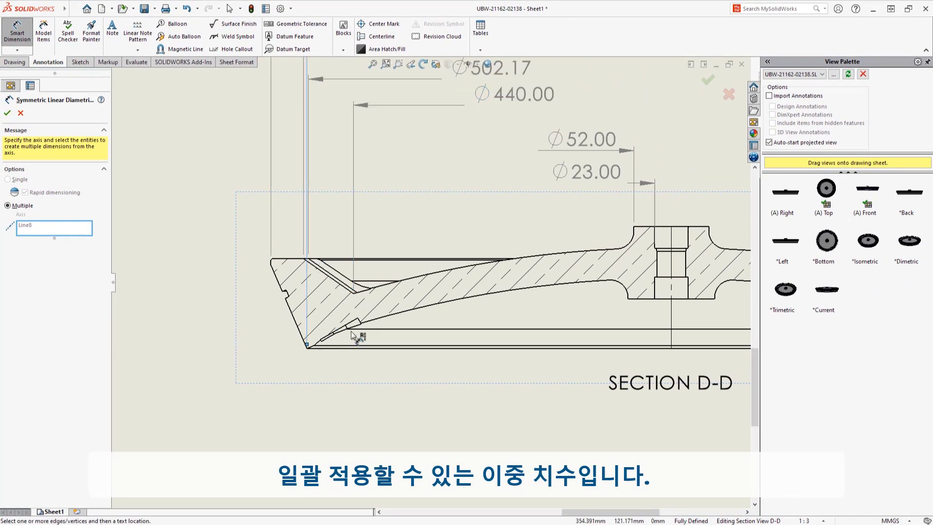
scroll(438, 238, "up", 3)
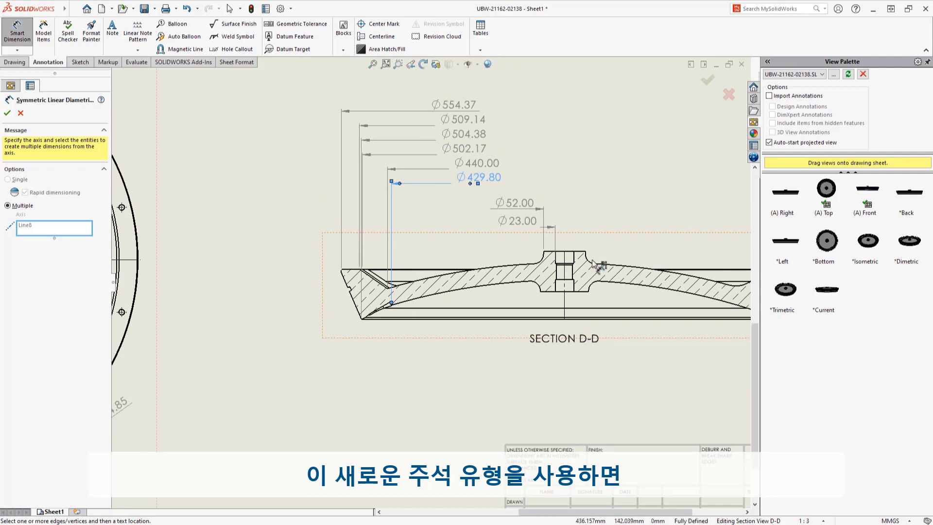
left_click(709, 250)
middle_click_drag(709, 250, 508, 298)
key("Escape")
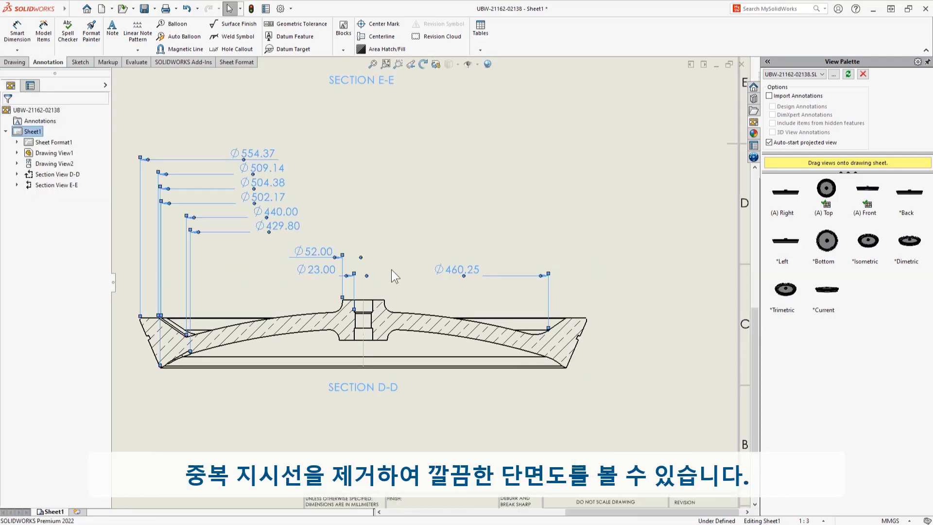
Step: Space out the selected diameter dimensions above Section D-D with a spacing value of 1.26
left_click(392, 270)
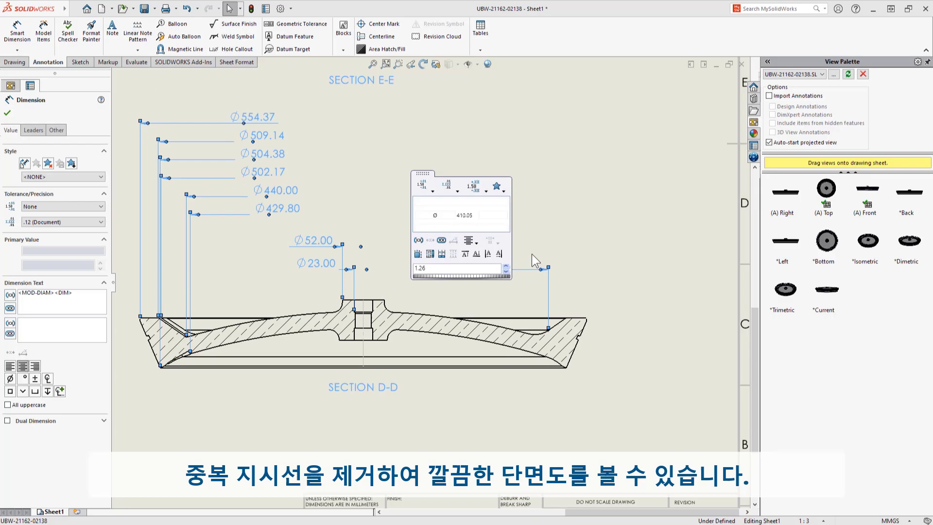
left_click(593, 234)
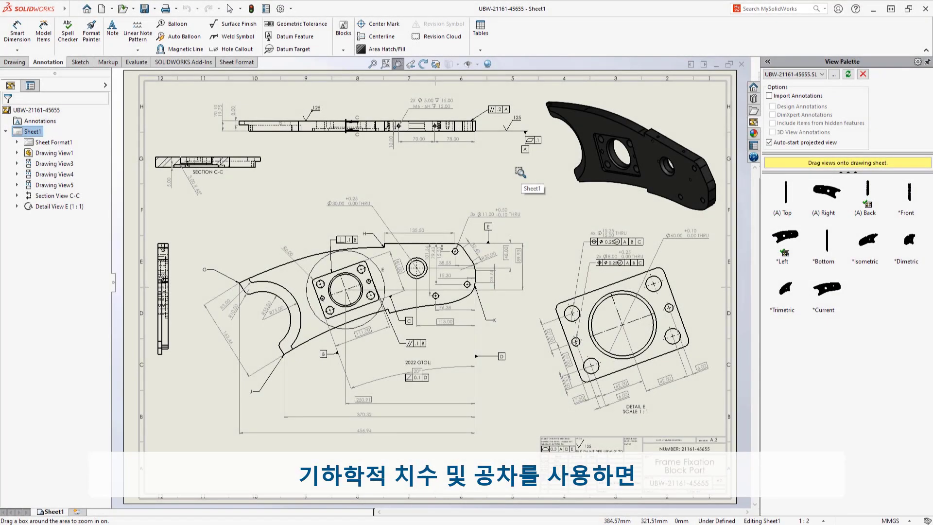
left_click_drag(520, 172, 278, 276)
left_click(311, 238)
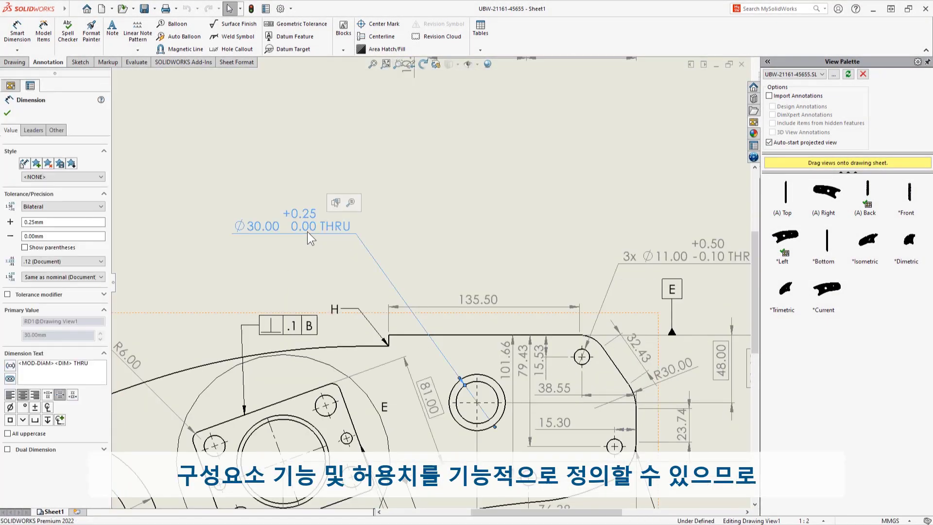
key("s")
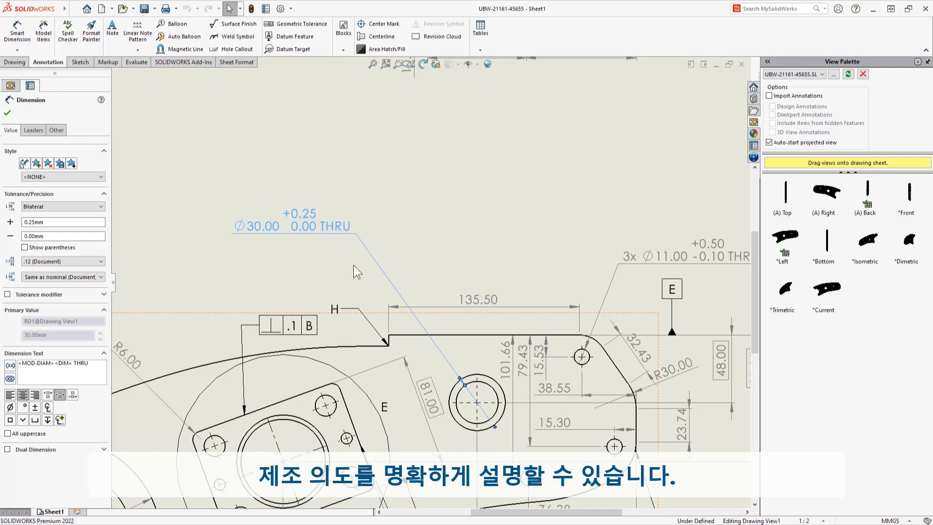
left_click(351, 260)
left_click(243, 245)
left_click(292, 309)
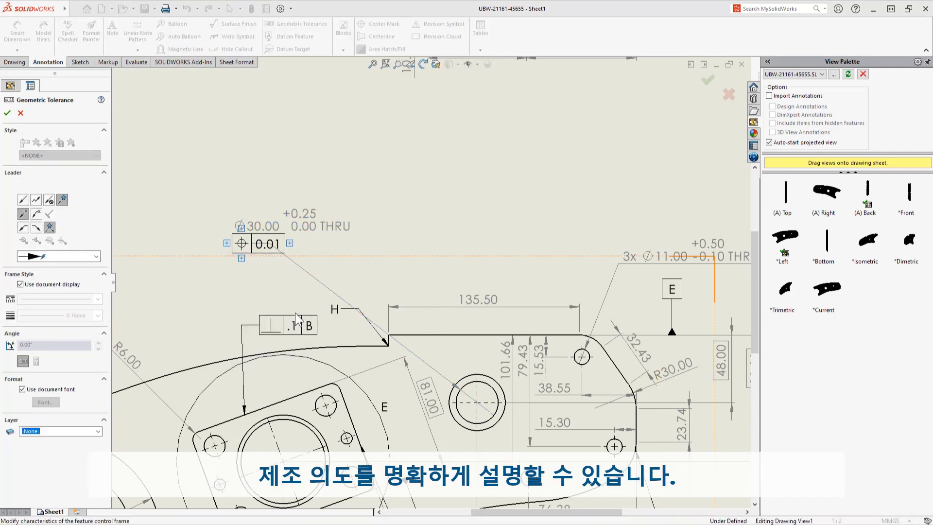
Step: Set the position tolerance to a diameter zone of 0.25 with the maximum material condition (M)
left_click(265, 243)
type("0.25")
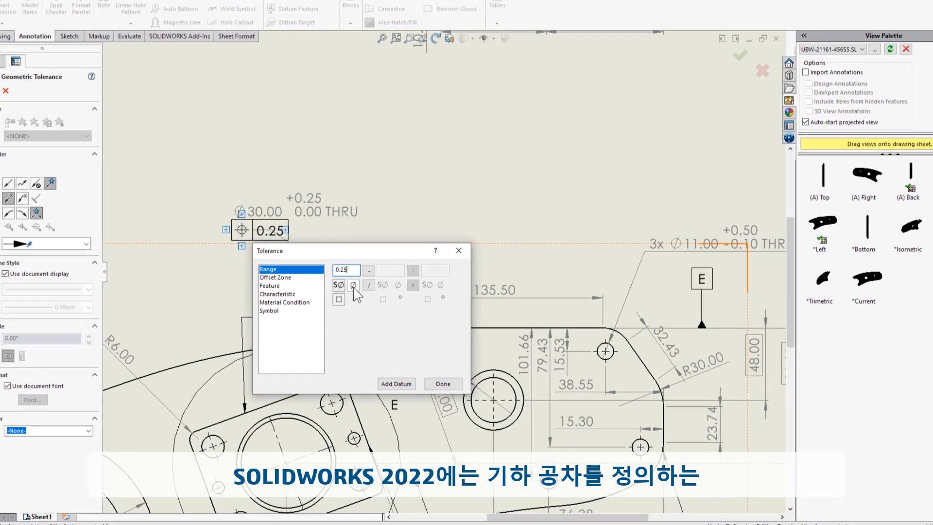
left_click(353, 285)
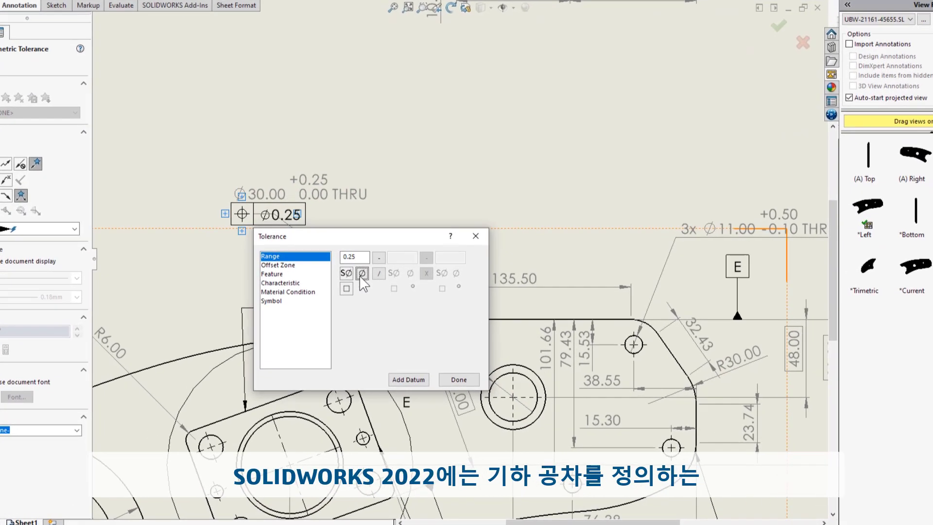
left_click(284, 302)
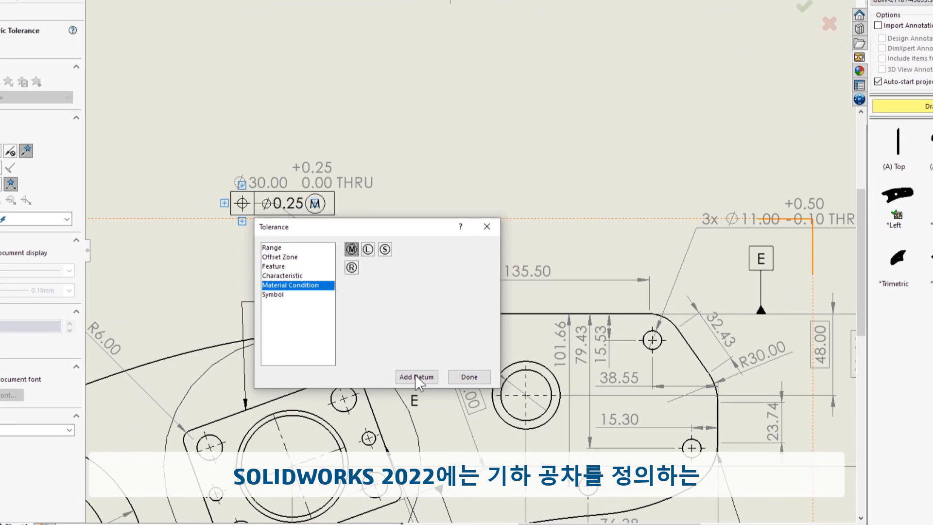
Step: Add datum references A, B and C to the 30 mm hole's position tolerance
left_click(415, 375)
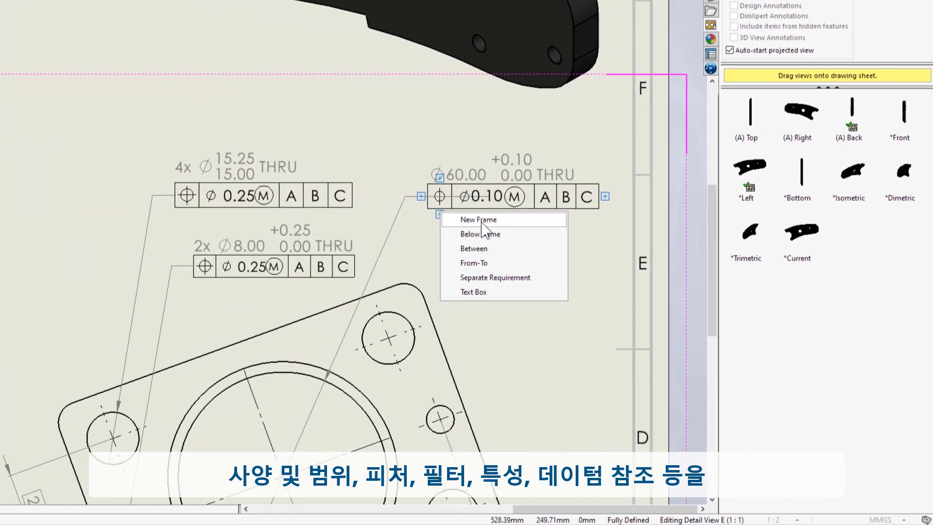
Step: Add a cylindricity frame under the 60 mm hole's position tolerance, with range 0.1 and S filter values 0.25-x150-
left_click(481, 222)
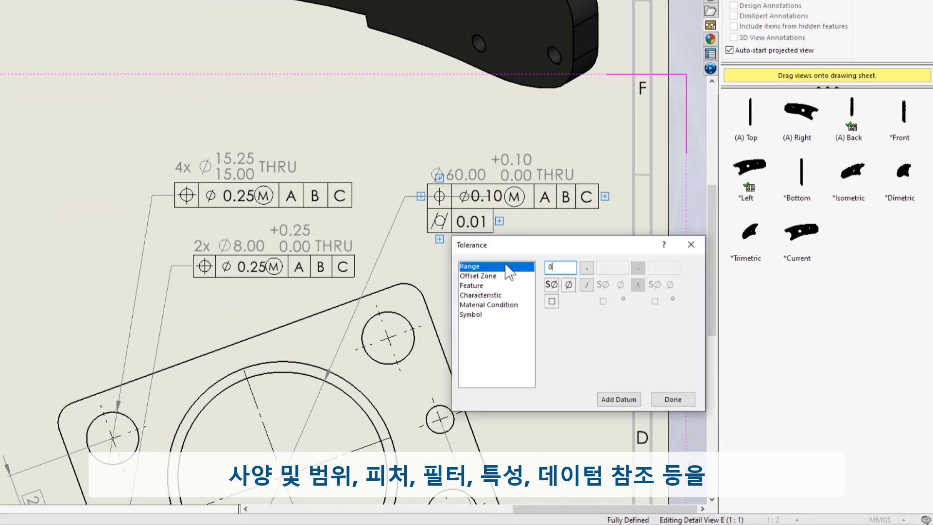
left_click(471, 276)
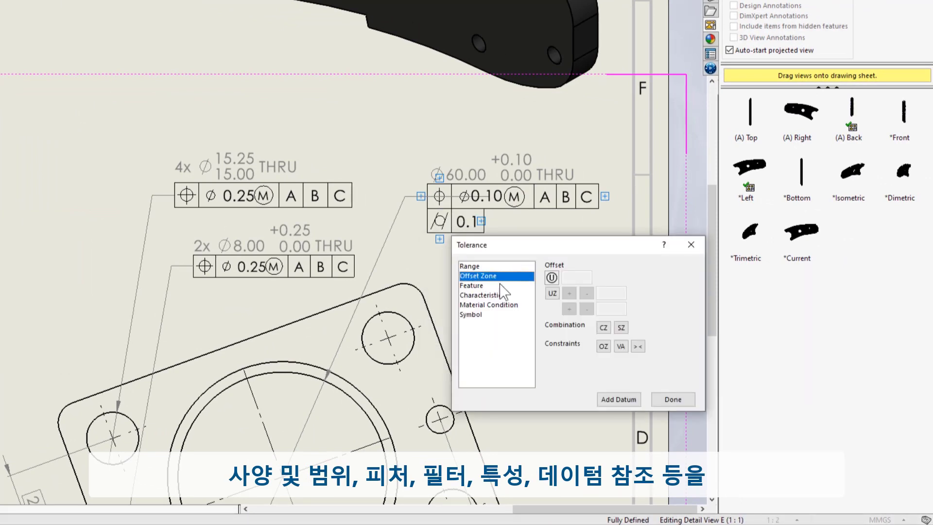
left_click(517, 287)
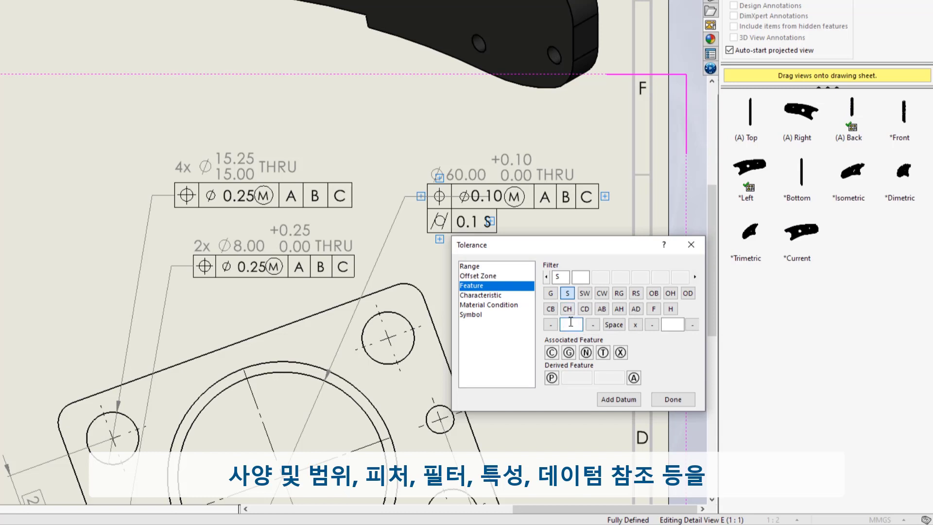
left_click(571, 322)
type("0.25")
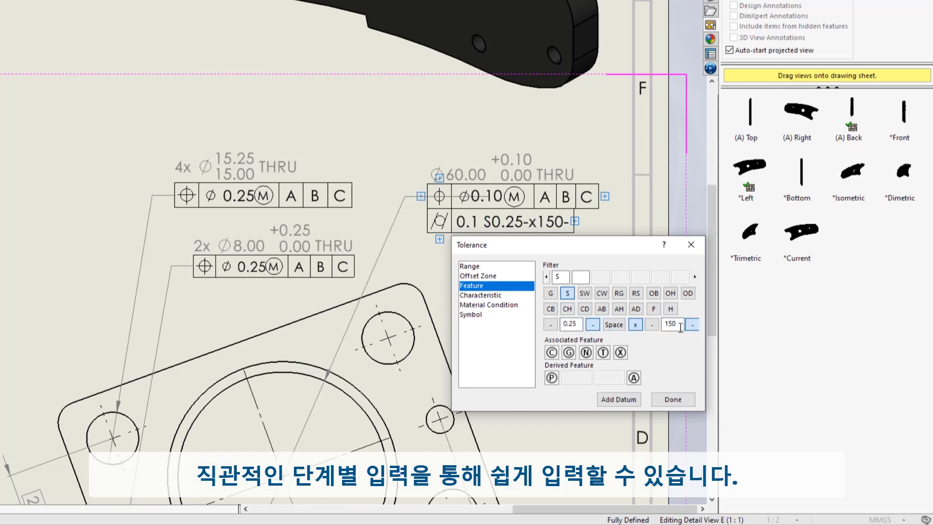
left_click(505, 294)
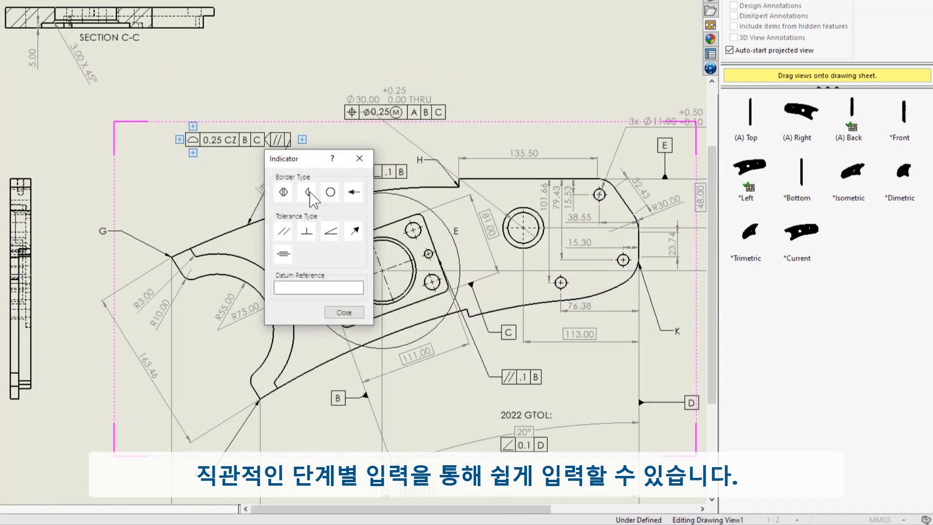
Step: Add perpendicularity D and parallelism A indicators to the 0.25 CZ profile tolerance, with the text UF H↔G above the frame
left_click(308, 231)
left_click(328, 312)
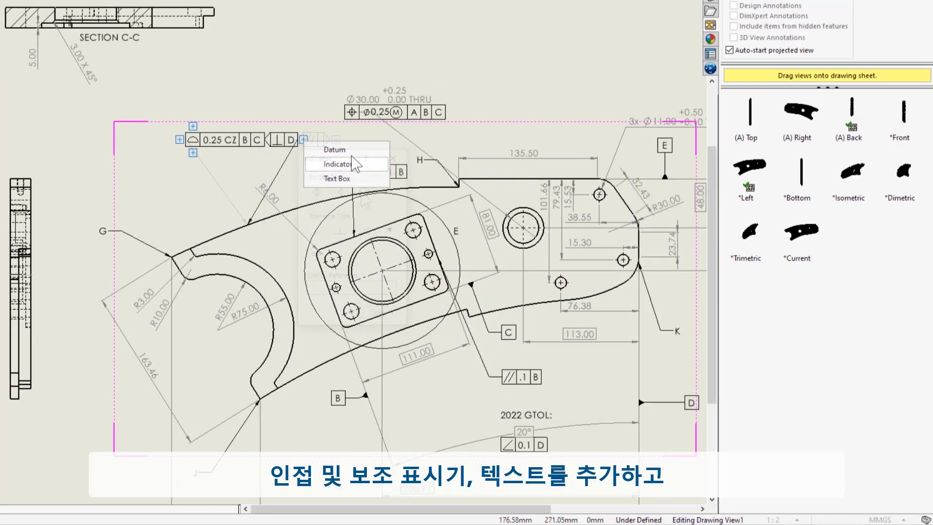
left_click(356, 164)
type("A")
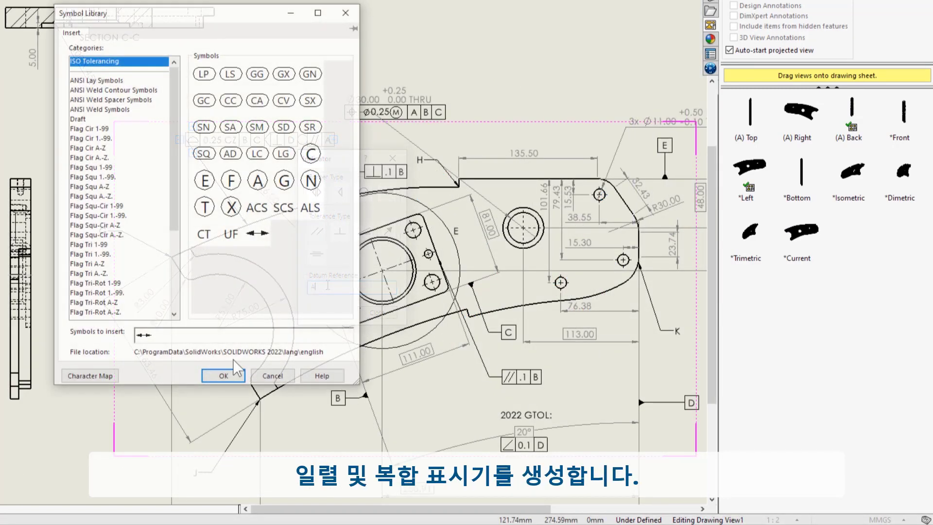
left_click(223, 491)
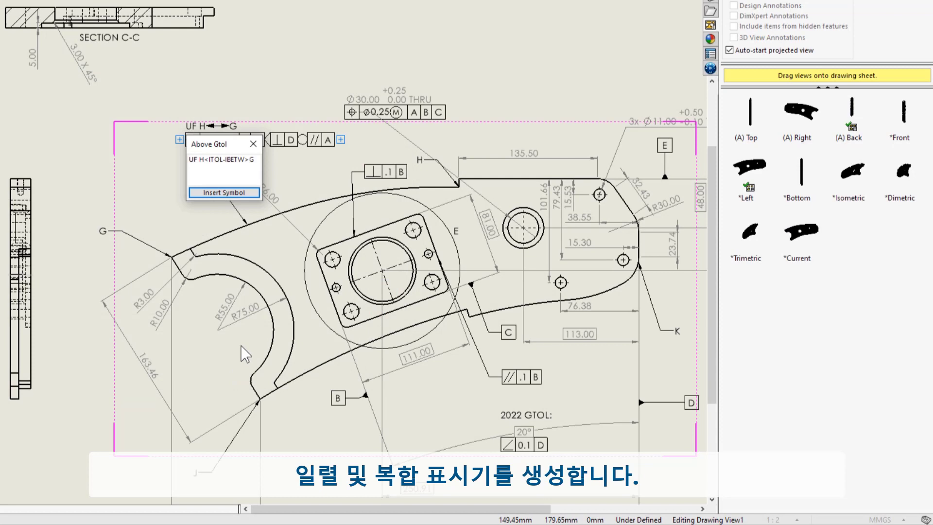
left_click(253, 144)
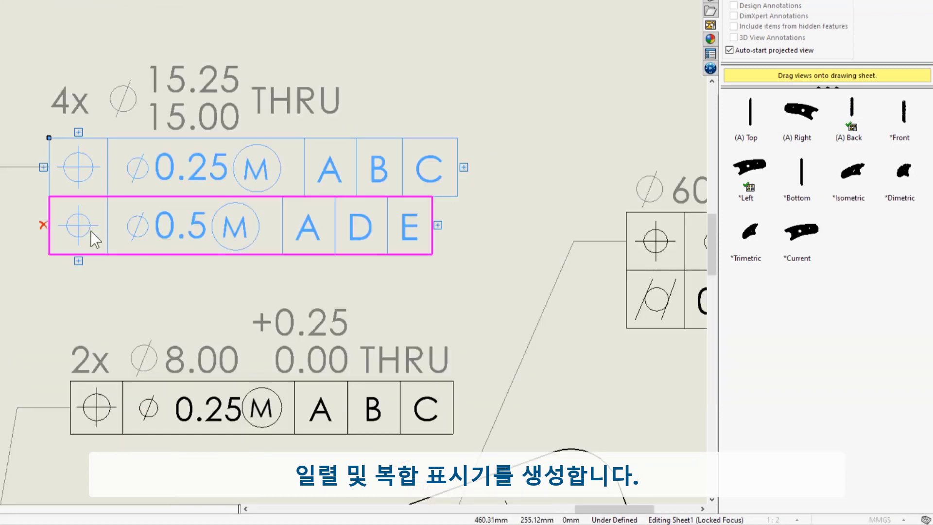
Step: Make the 0.5 position frame of the 4x 15 mm holes composite with the frame above it
left_click(90, 231)
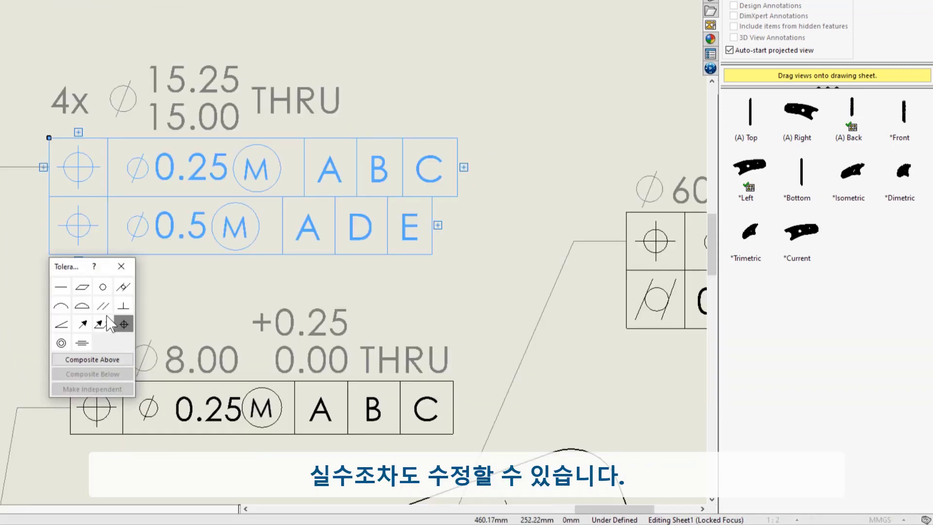
left_click(92, 359)
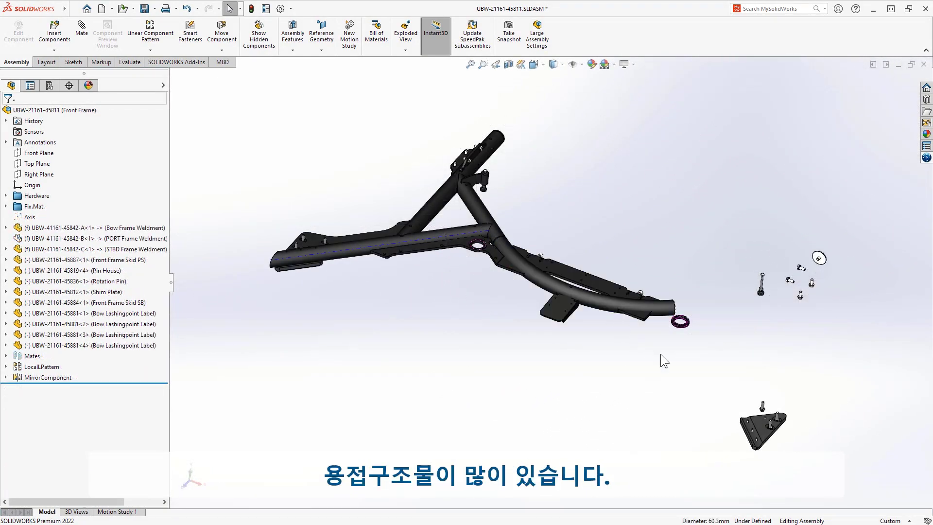
Step: Open the Bow Frame Weldment from its curved tube in the Front Frame assembly to examine the cut list
left_click(601, 303)
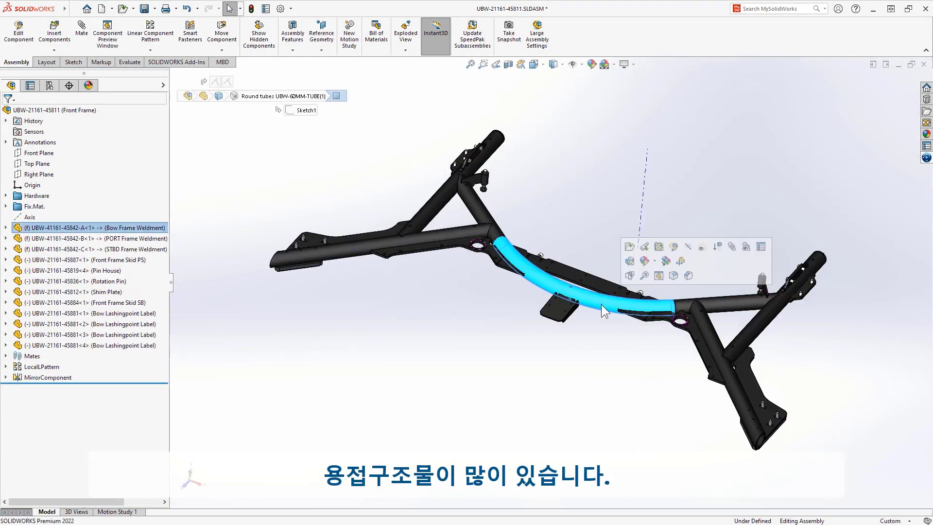
left_click(644, 244)
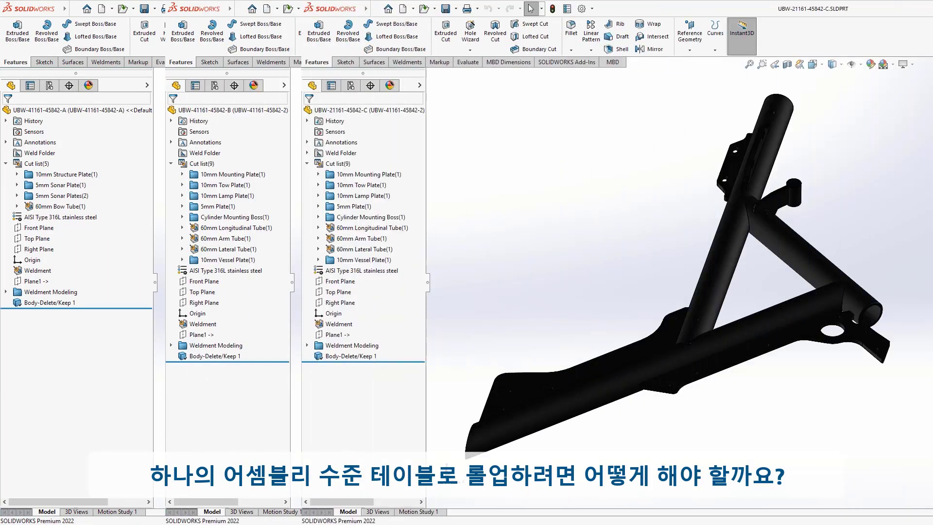
left_click(158, 79)
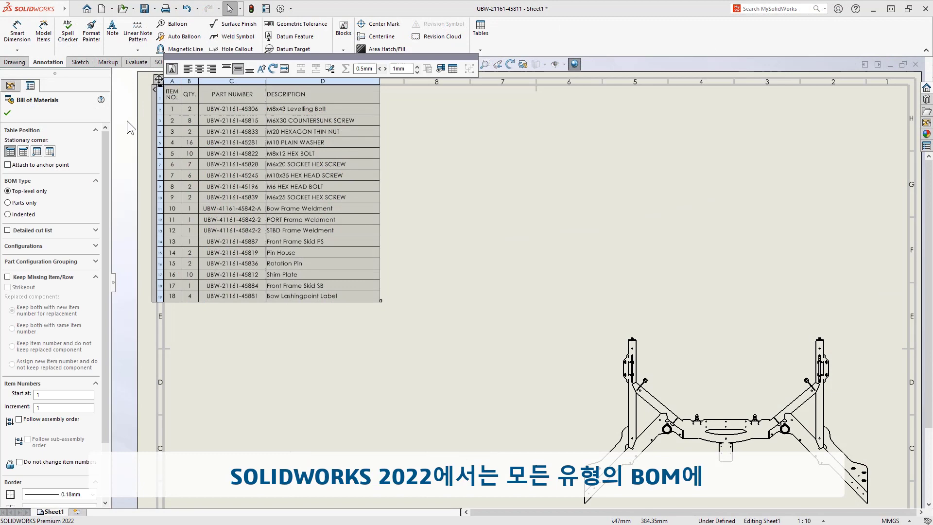
left_click(51, 229)
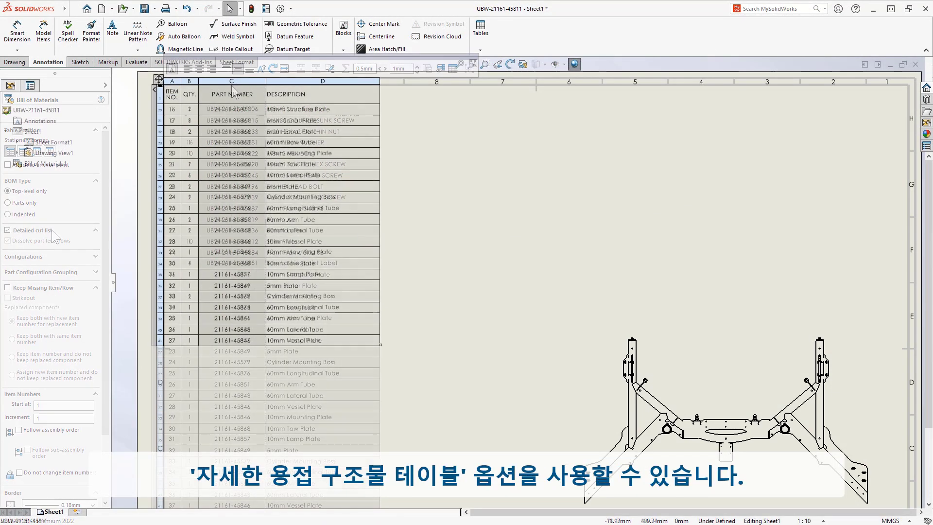
Step: Insert a column to the right of PART NUMBER in the bill of materials, showing the LENGTH custom property
right_click(235, 88)
mouse_move(296, 130)
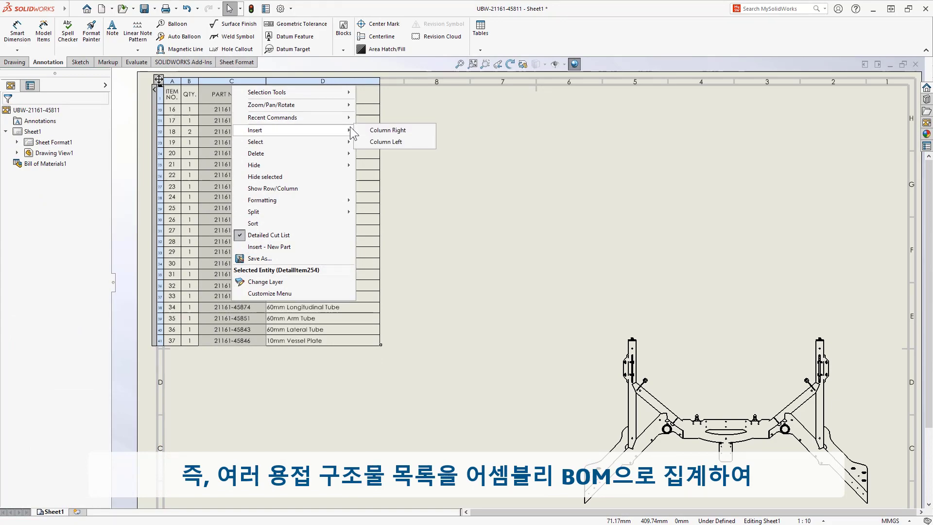
left_click(421, 128)
left_click(342, 70)
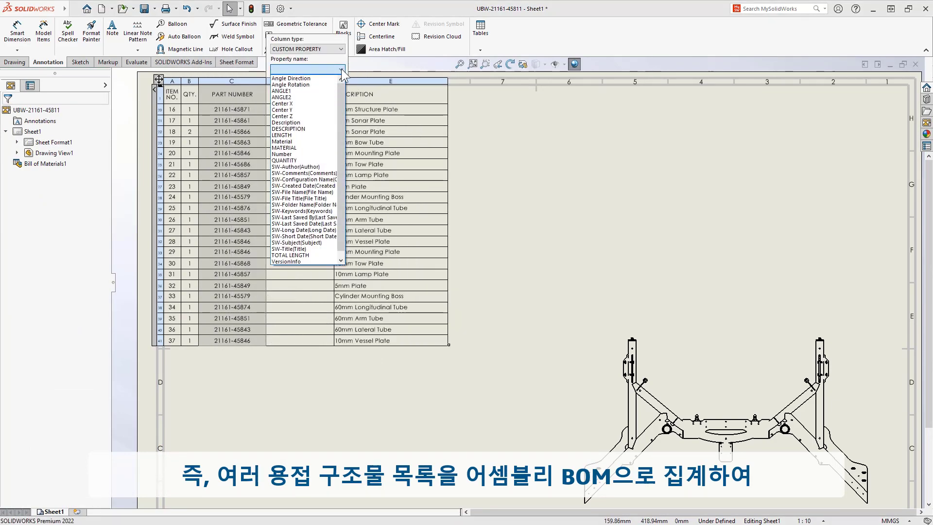
left_click(324, 135)
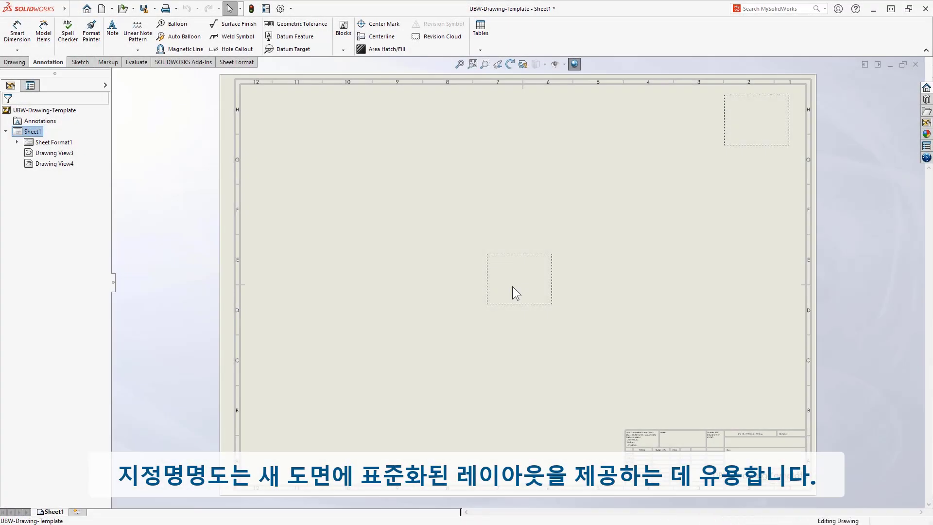
Step: Choose the Flat pattern orientation and turn on bend lines for the central predefined view in UBW-Drawing-Template
left_click(511, 287)
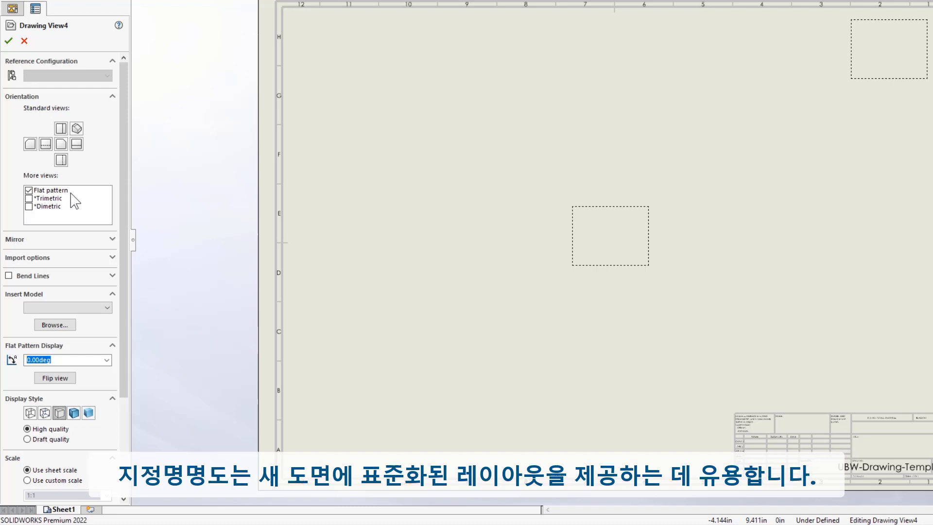
left_click(53, 241)
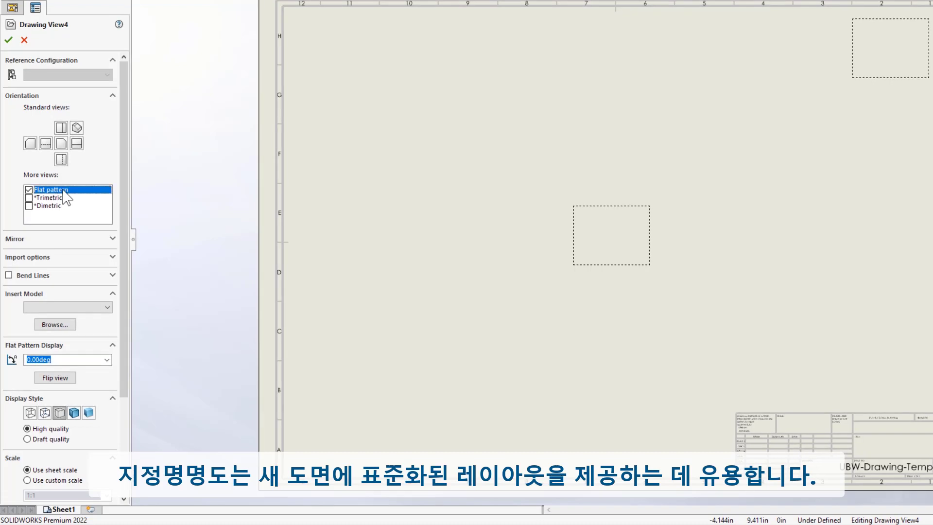
left_click(9, 275)
left_click(9, 288)
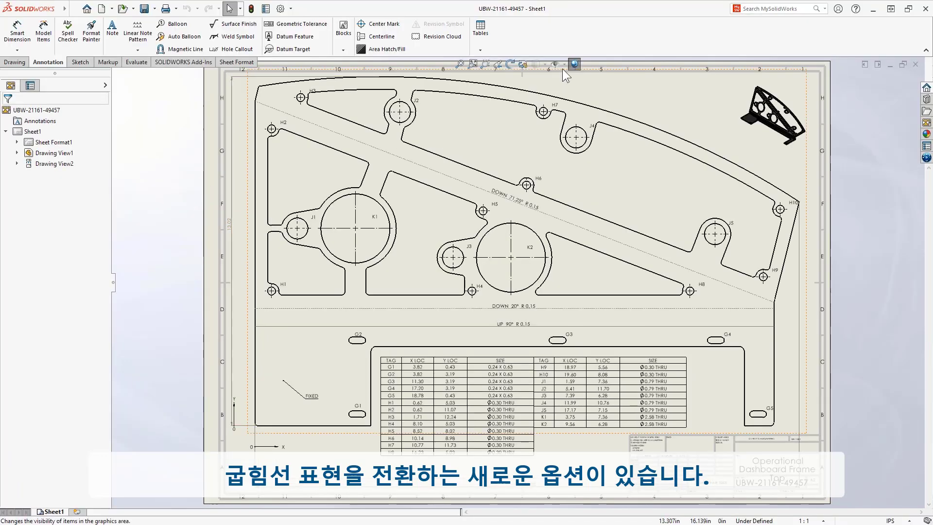
left_click(564, 65)
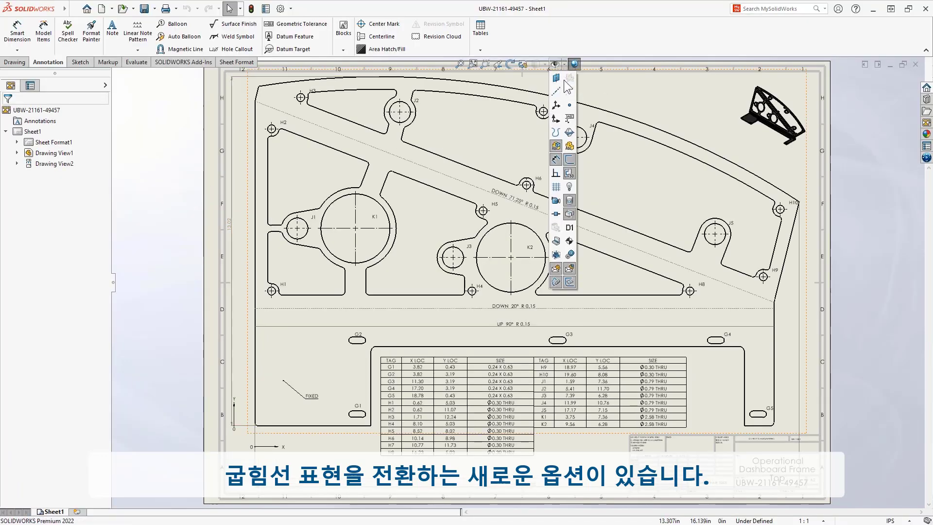
left_click(569, 282)
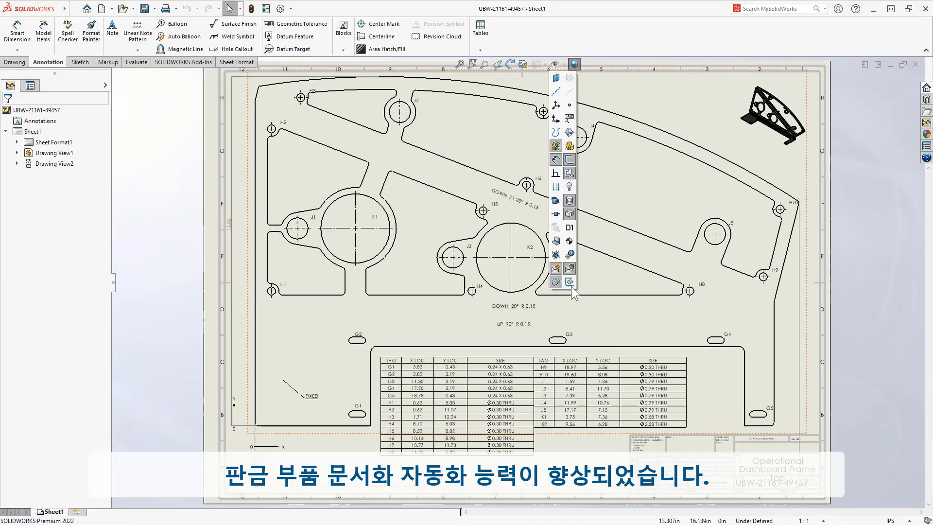